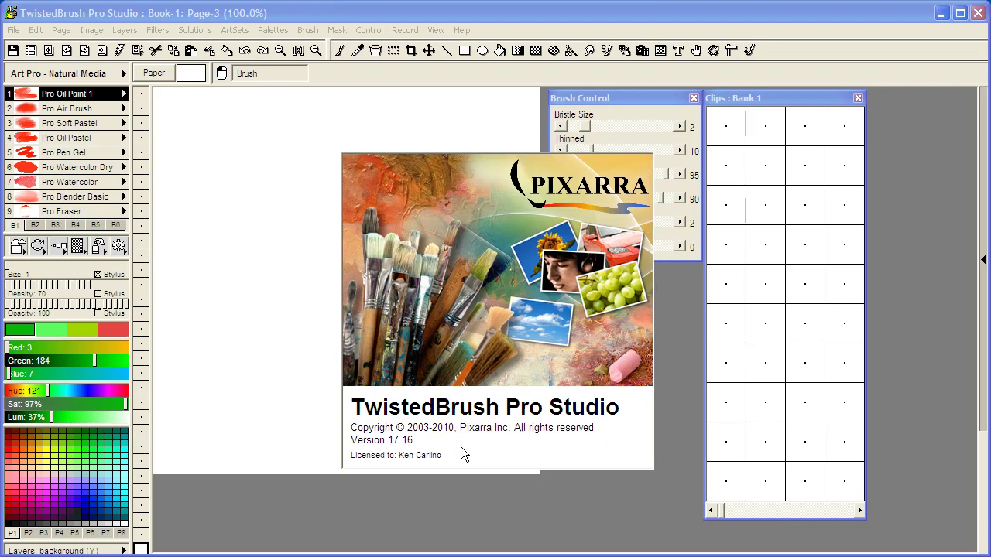
# Close the startup splash screen to reveal the blank white Book-1, Page-3 canvas
pyautogui.click(617, 357)
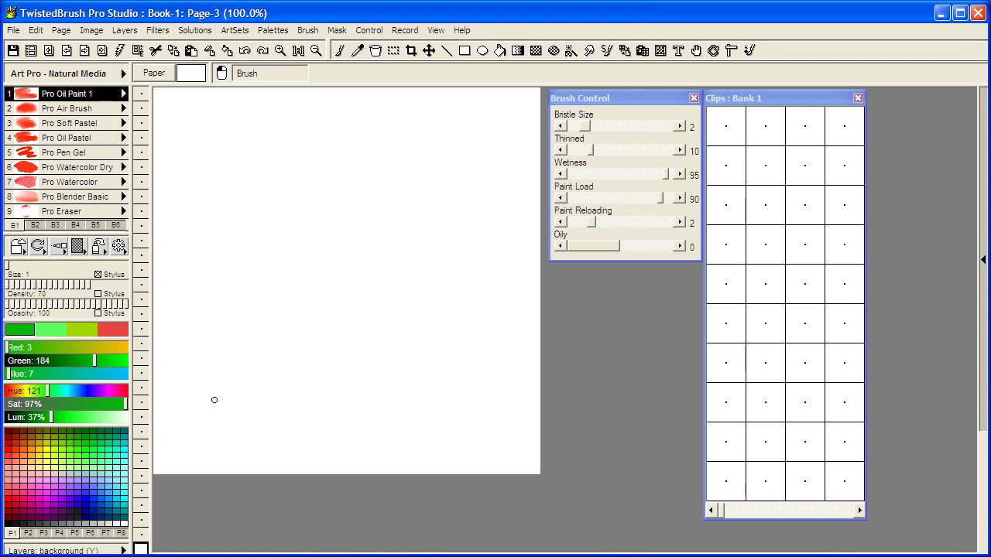
# Fill the page solid black with Lum at 0%, then add layer 2 above the background
pyautogui.moveTo(50, 421); pyautogui.dragTo(5, 420)
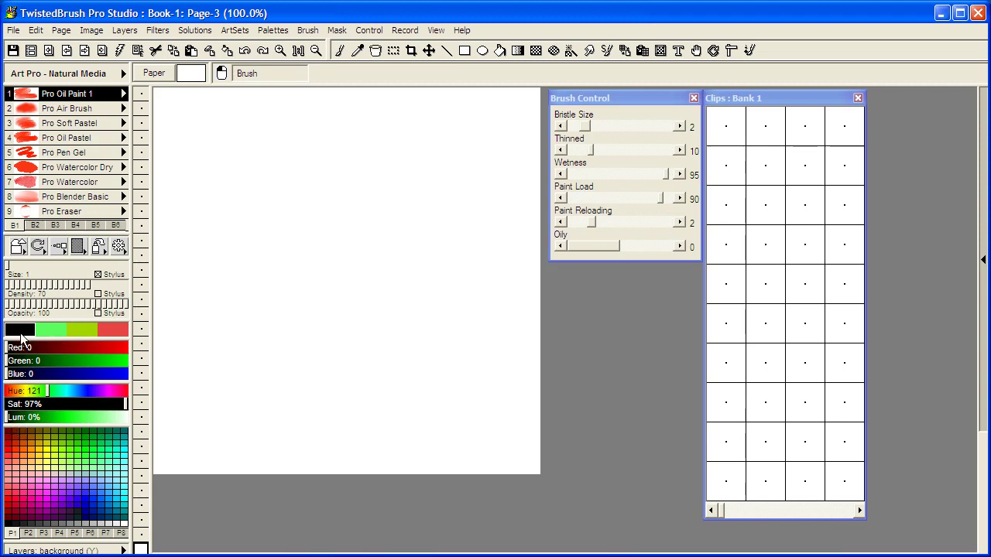
pyautogui.click(227, 51)
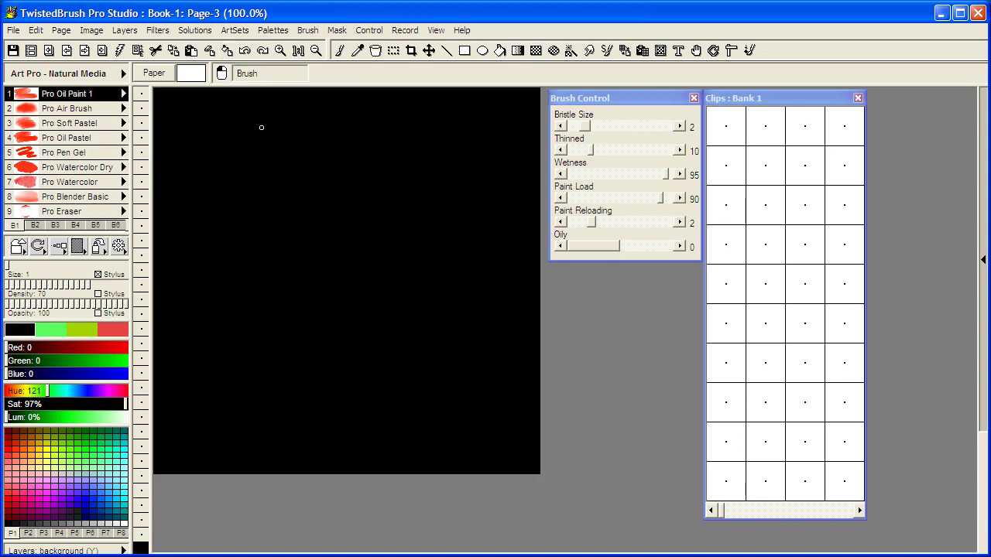
pyautogui.click(141, 536)
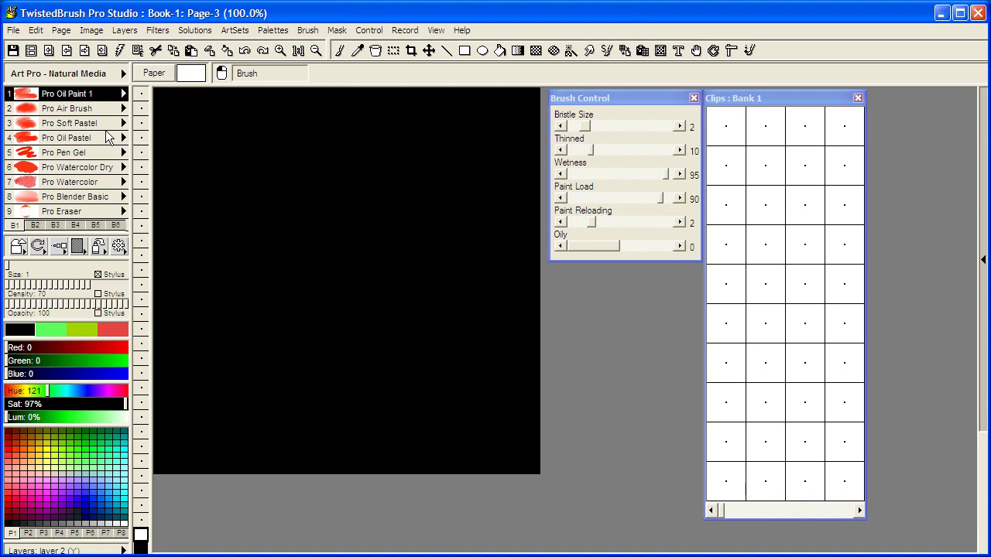
# Load the Pro Mandala Fractal 1 brush from the Art Pro - Mandala set
pyautogui.click(124, 93)
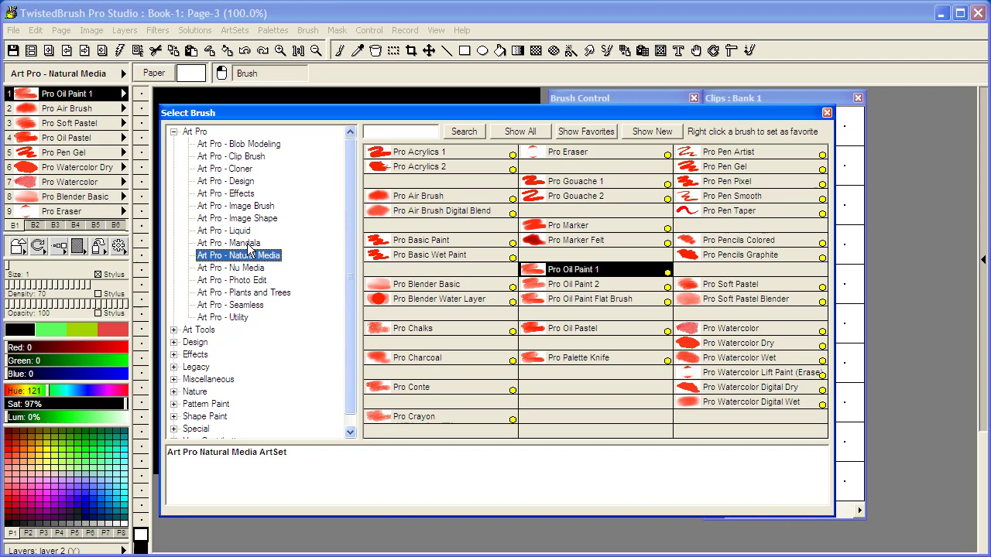
pyautogui.click(244, 183)
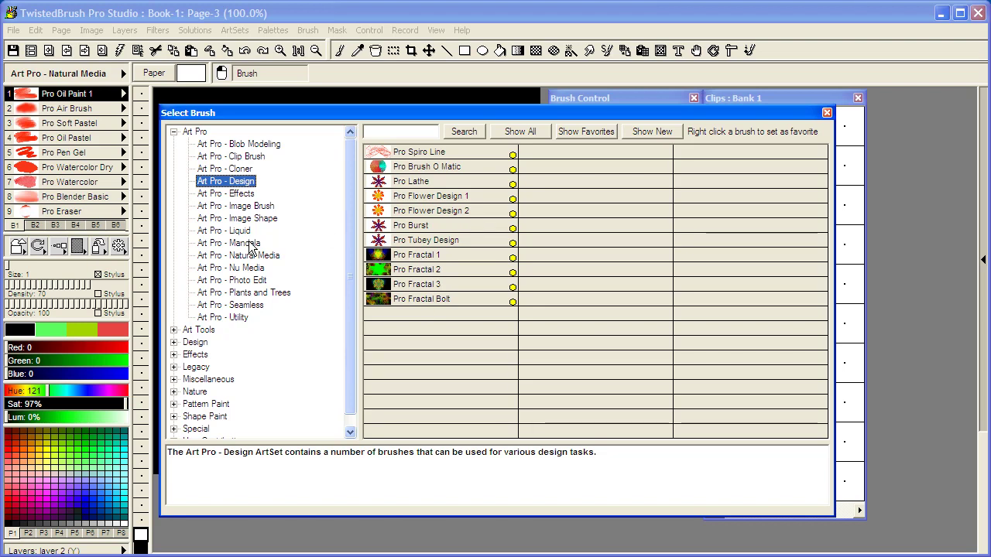
pyautogui.click(250, 243)
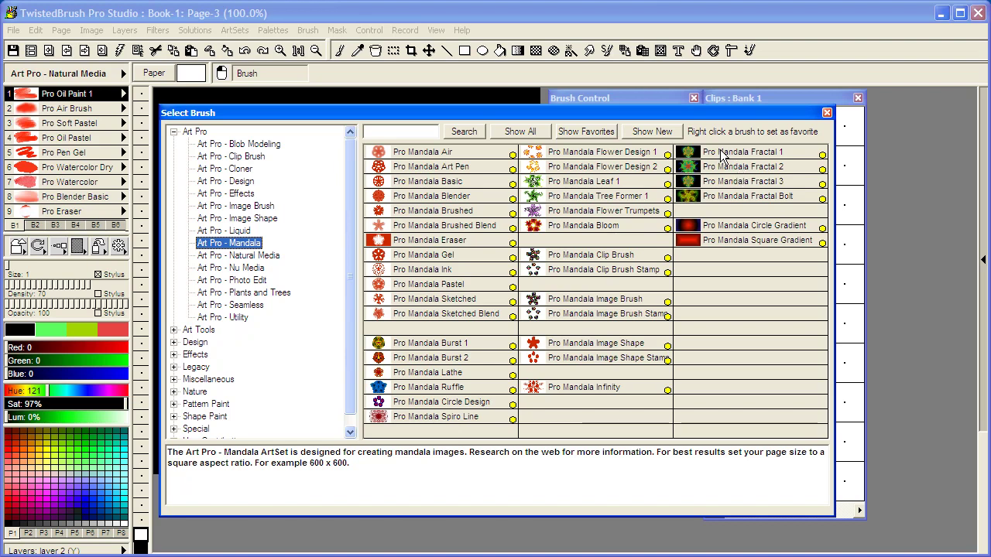
pyautogui.click(724, 155)
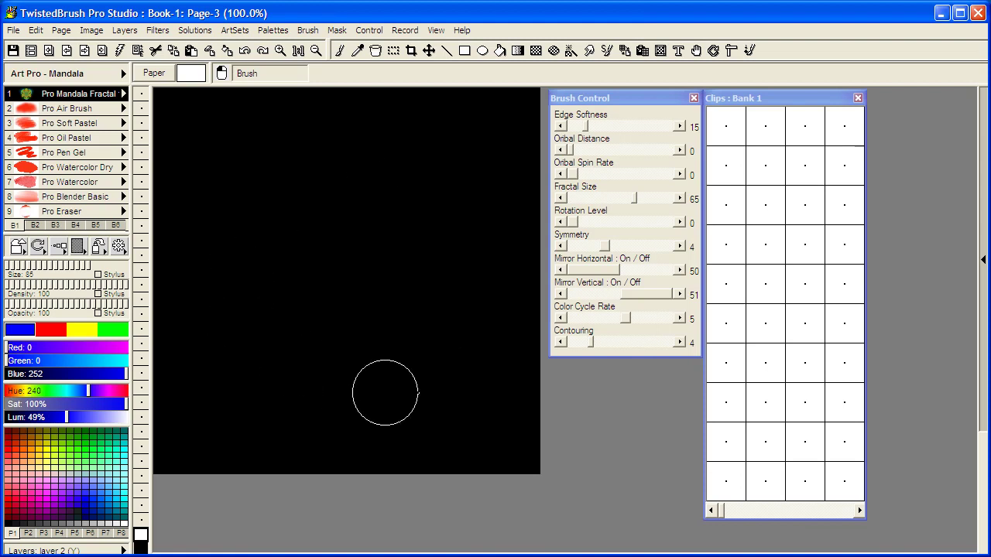
pyautogui.click(61, 31)
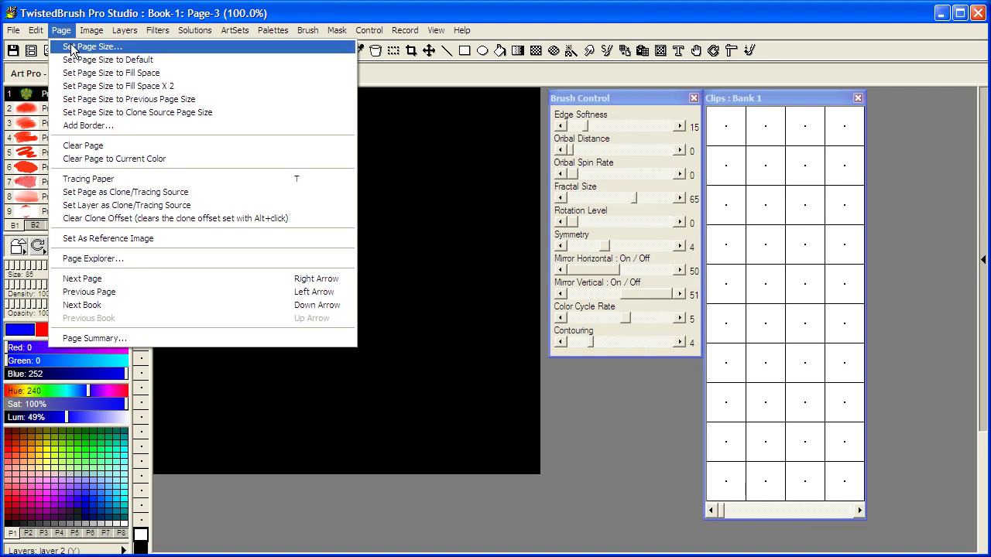
pyautogui.click(69, 48)
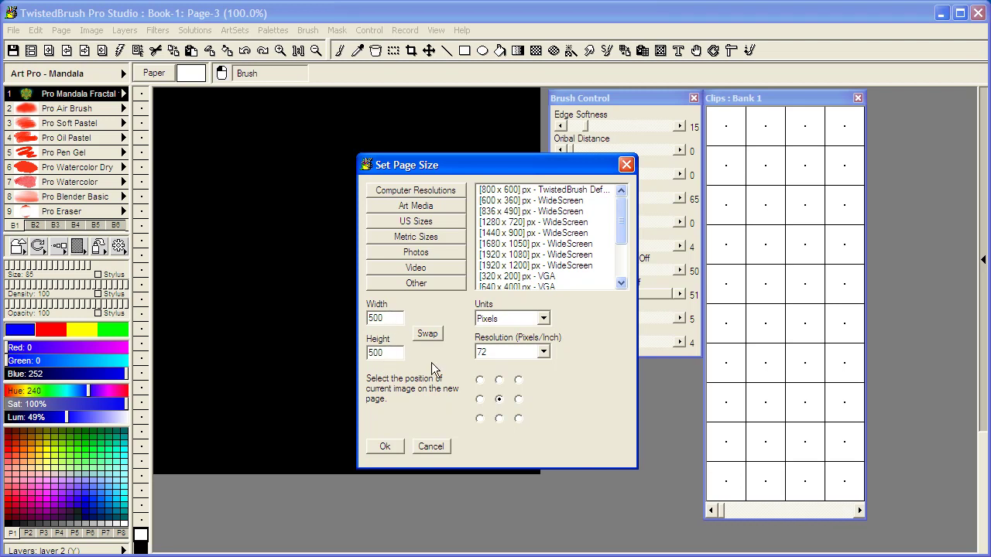
pyautogui.click(430, 447)
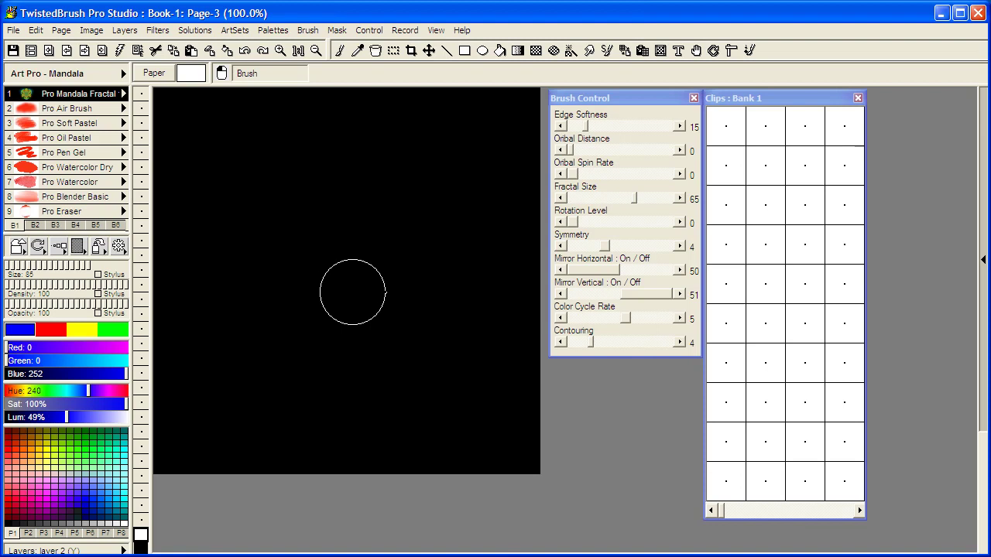
# Paint a trial four-way fractal mandala, then lower Symmetry from 4 to 3
pyautogui.moveTo(352, 291)
pyautogui.mouseDown()
pyautogui.moveTo(358, 203)
pyautogui.moveTo(373, 168)
pyautogui.moveTo(393, 183)
pyautogui.moveTo(396, 199)
pyautogui.moveTo(360, 257)
pyautogui.moveTo(369, 267)
pyautogui.moveTo(446, 171)
pyautogui.moveTo(481, 168)
pyautogui.moveTo(484, 200)
pyautogui.moveTo(451, 278)
pyautogui.moveTo(387, 272)
pyautogui.moveTo(372, 246)
pyautogui.moveTo(372, 189)
pyautogui.moveTo(348, 156)
pyautogui.moveTo(355, 126)
pyautogui.moveTo(390, 125)
pyautogui.mouseUp()
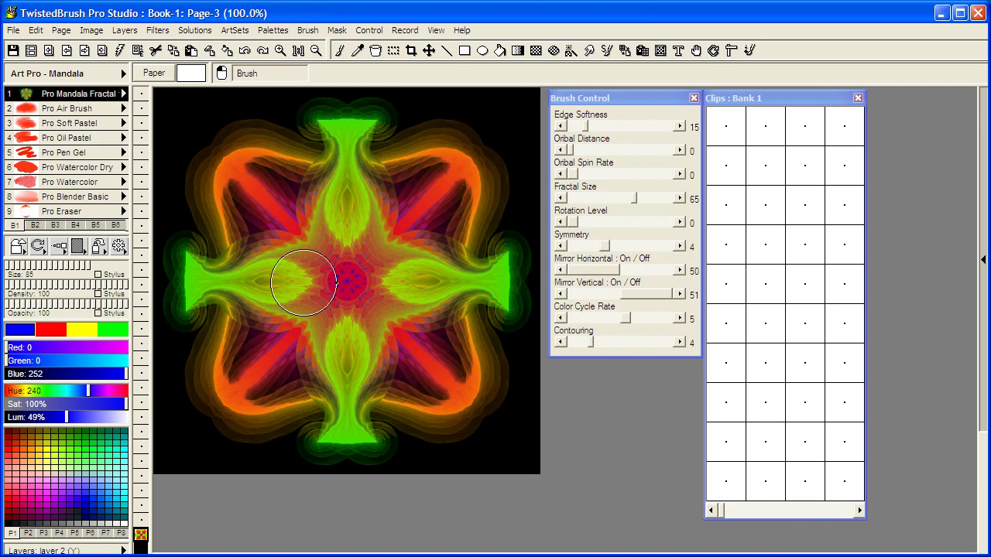
pyautogui.click(583, 246)
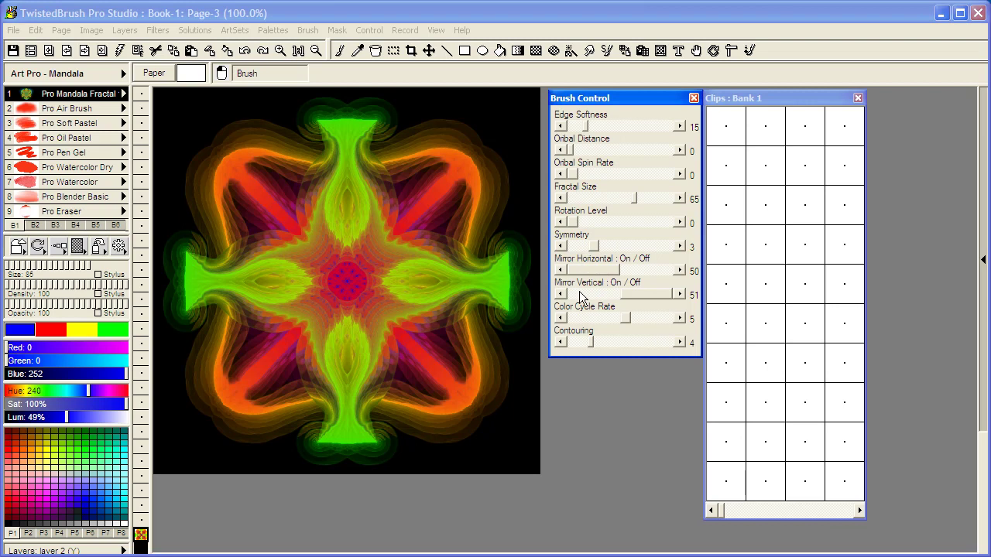
# Clear the page and build a three-fold fractal mandala with three strokes out from the centre
pyautogui.click(209, 51)
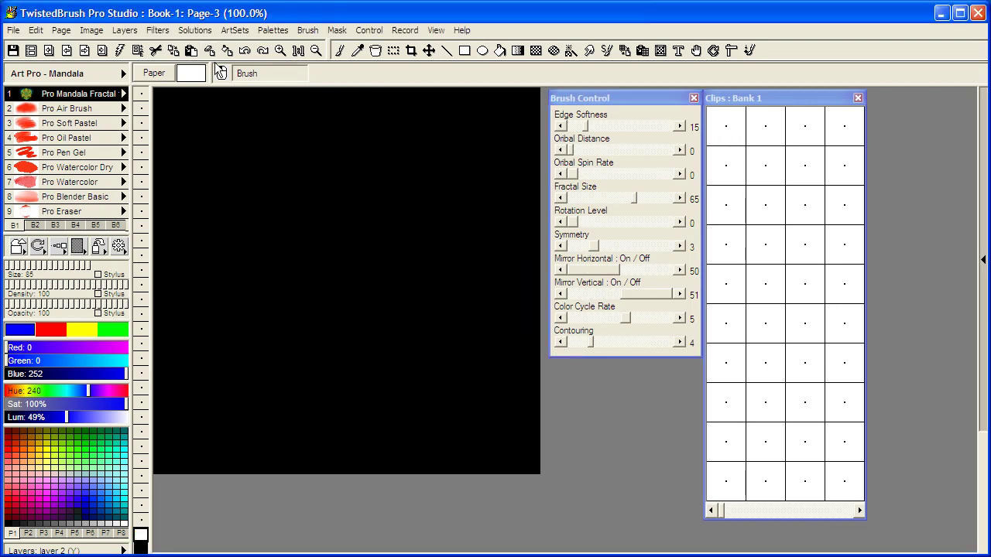
pyautogui.moveTo(316, 299)
pyautogui.mouseDown()
pyautogui.moveTo(355, 258)
pyautogui.moveTo(374, 192)
pyautogui.moveTo(408, 183)
pyautogui.moveTo(412, 214)
pyautogui.moveTo(386, 251)
pyautogui.moveTo(407, 254)
pyautogui.moveTo(464, 199)
pyautogui.moveTo(456, 160)
pyautogui.moveTo(422, 156)
pyautogui.moveTo(407, 184)
pyautogui.moveTo(409, 241)
pyautogui.moveTo(397, 268)
pyautogui.moveTo(374, 270)
pyautogui.moveTo(362, 265)
pyautogui.moveTo(354, 224)
pyautogui.moveTo(352, 159)
pyautogui.moveTo(368, 148)
pyautogui.moveTo(391, 158)
pyautogui.moveTo(414, 142)
pyautogui.moveTo(446, 141)
pyautogui.moveTo(480, 174)
pyautogui.moveTo(486, 193)
pyautogui.moveTo(462, 228)
pyautogui.moveTo(387, 206)
pyautogui.mouseUp()
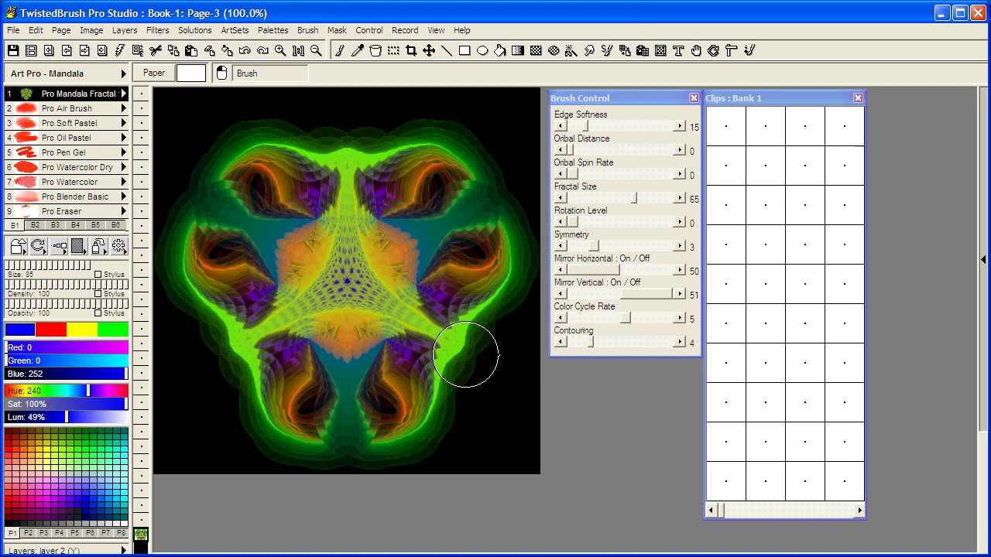
pyautogui.moveTo(465, 354)
pyautogui.mouseDown()
pyautogui.moveTo(500, 356)
pyautogui.moveTo(500, 328)
pyautogui.moveTo(464, 285)
pyautogui.moveTo(463, 252)
pyautogui.moveTo(499, 171)
pyautogui.moveTo(490, 138)
pyautogui.moveTo(466, 149)
pyautogui.moveTo(455, 215)
pyautogui.moveTo(425, 203)
pyautogui.moveTo(405, 158)
pyautogui.moveTo(382, 146)
pyautogui.moveTo(298, 220)
pyautogui.moveTo(314, 251)
pyautogui.moveTo(368, 273)
pyautogui.moveTo(414, 246)
pyautogui.moveTo(420, 222)
pyautogui.mouseUp()
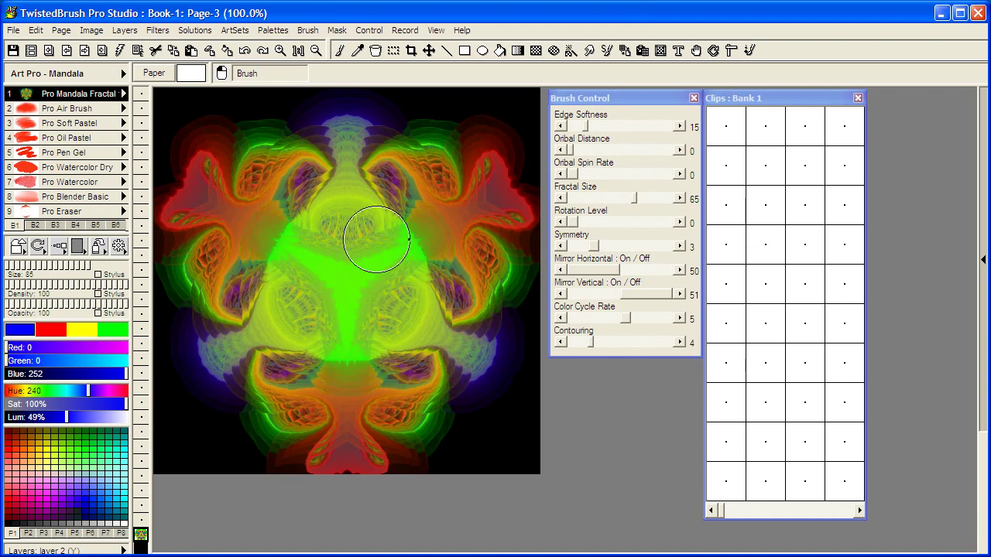
pyautogui.moveTo(376, 240)
pyautogui.mouseDown()
pyautogui.moveTo(353, 312)
pyautogui.moveTo(324, 358)
pyautogui.moveTo(377, 308)
pyautogui.mouseUp()
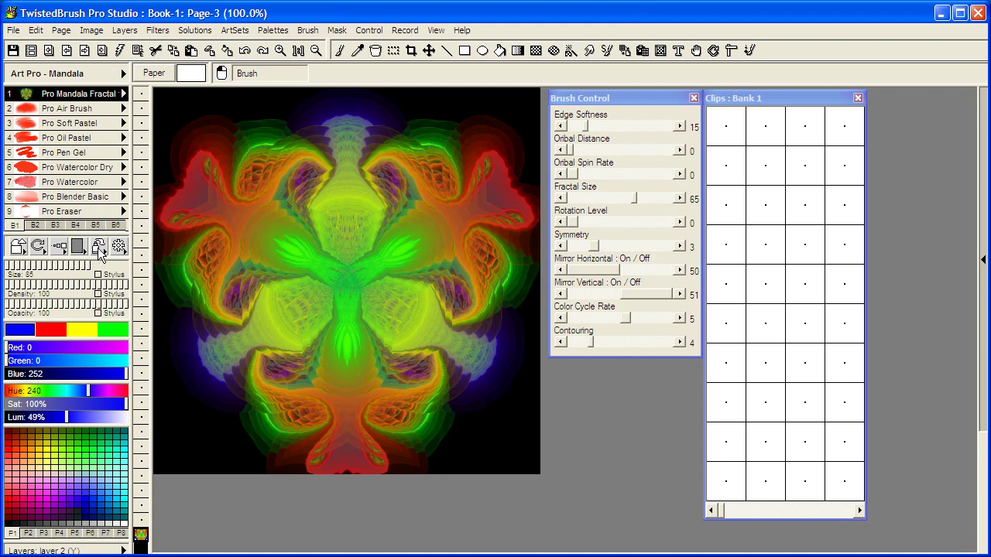
# Load Colors 02 from Colors - Combos 01 and wipe the page back to black
pyautogui.click(98, 247)
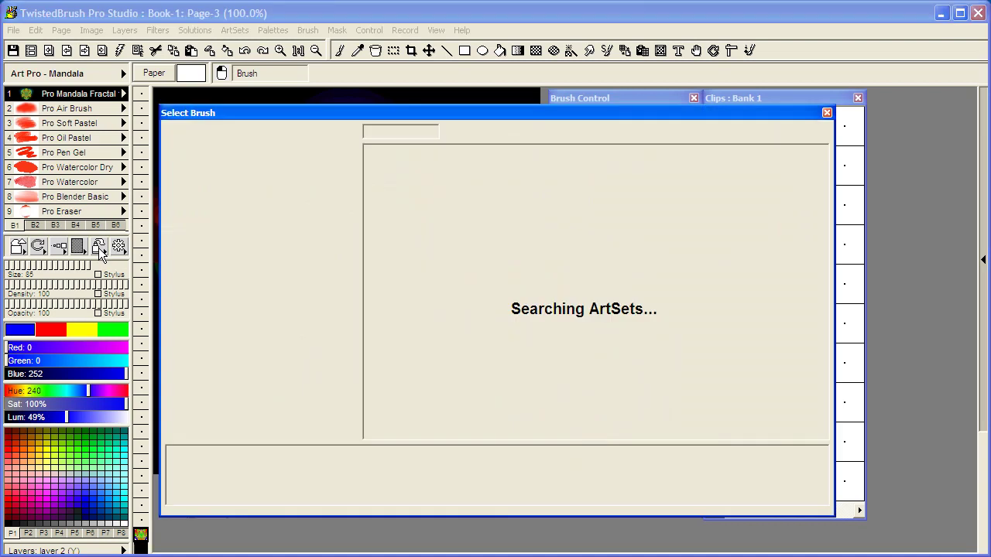
pyautogui.click(244, 157)
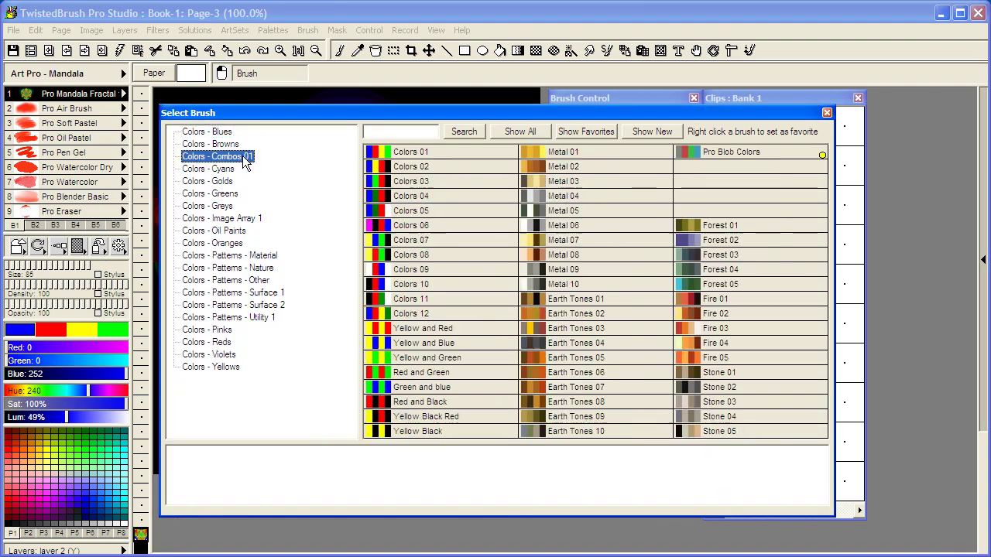
pyautogui.click(410, 169)
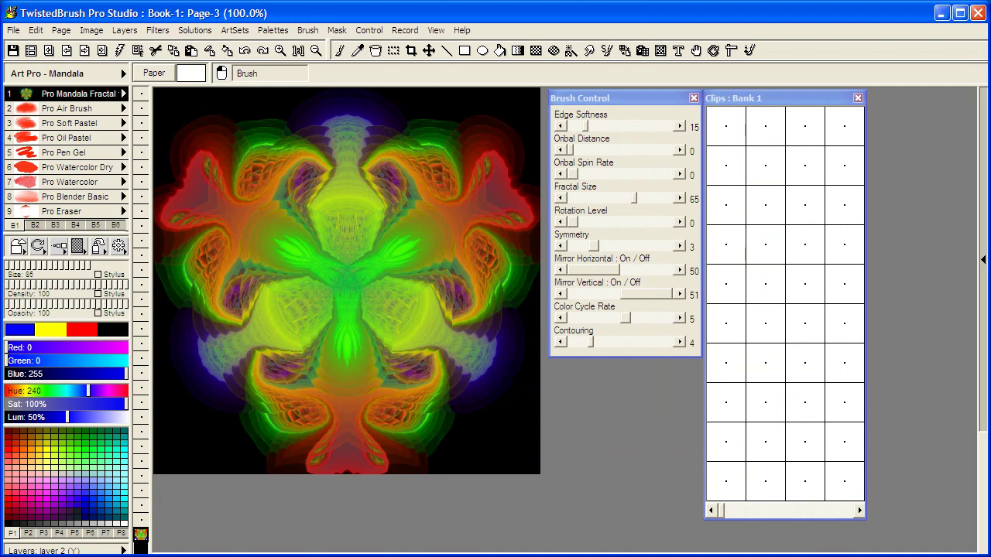
pyautogui.click(211, 50)
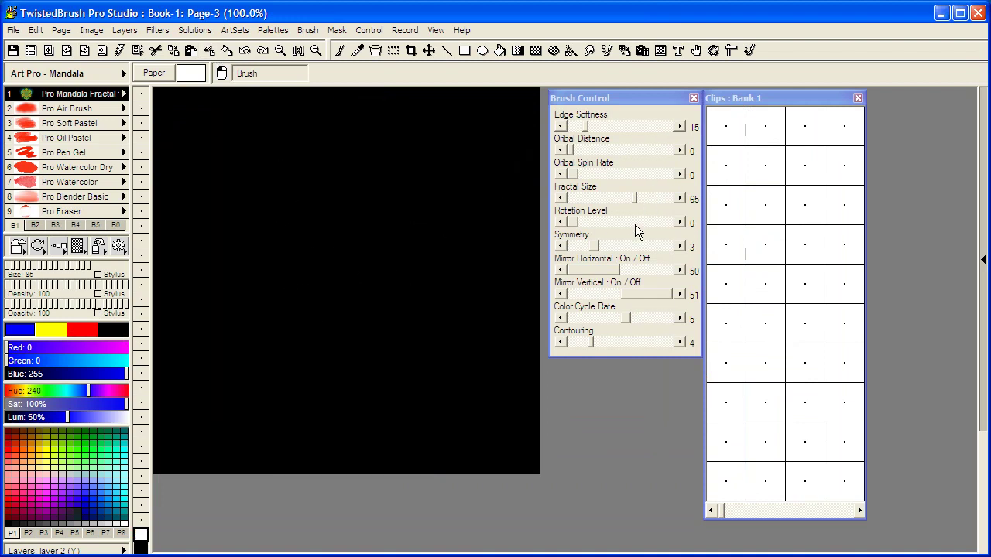
# Set Symmetry 5 and Rotation Level 1, then paint a five-petal red, yellow and olive mandala
pyautogui.click(629, 246)
pyautogui.click(601, 222)
pyautogui.moveTo(333, 295)
pyautogui.mouseDown()
pyautogui.moveTo(360, 294)
pyautogui.moveTo(328, 263)
pyautogui.moveTo(316, 233)
pyautogui.moveTo(325, 221)
pyautogui.moveTo(382, 194)
pyautogui.moveTo(416, 225)
pyautogui.moveTo(378, 269)
pyautogui.moveTo(345, 281)
pyautogui.moveTo(342, 186)
pyautogui.moveTo(358, 162)
pyautogui.moveTo(442, 166)
pyautogui.moveTo(458, 236)
pyautogui.moveTo(438, 270)
pyautogui.moveTo(420, 287)
pyautogui.moveTo(380, 292)
pyautogui.moveTo(332, 239)
pyautogui.moveTo(327, 259)
pyautogui.moveTo(345, 259)
pyautogui.mouseUp()
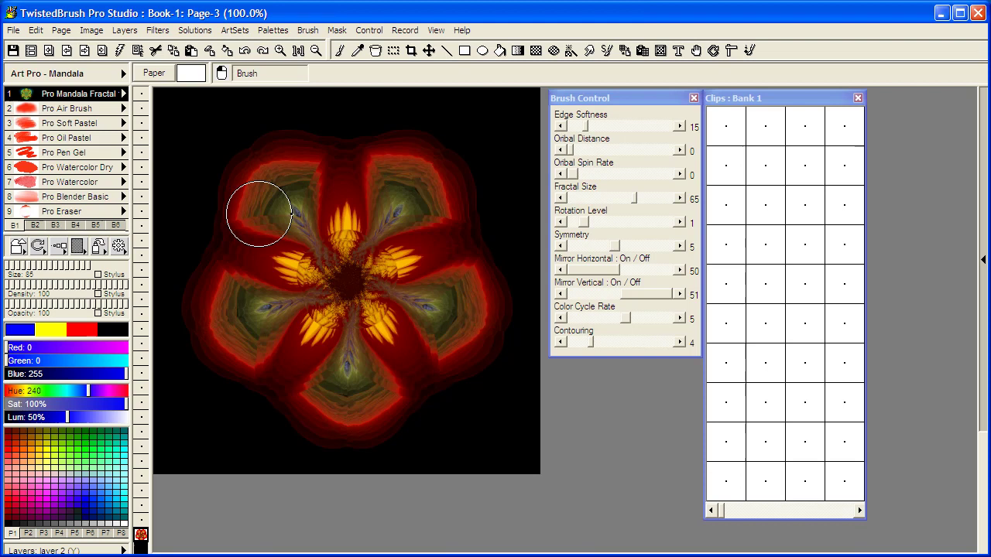
# Apply Photo Detailer with Edge Detail 49.6% and Contrast 30.7% to the mandala
pyautogui.click(160, 31)
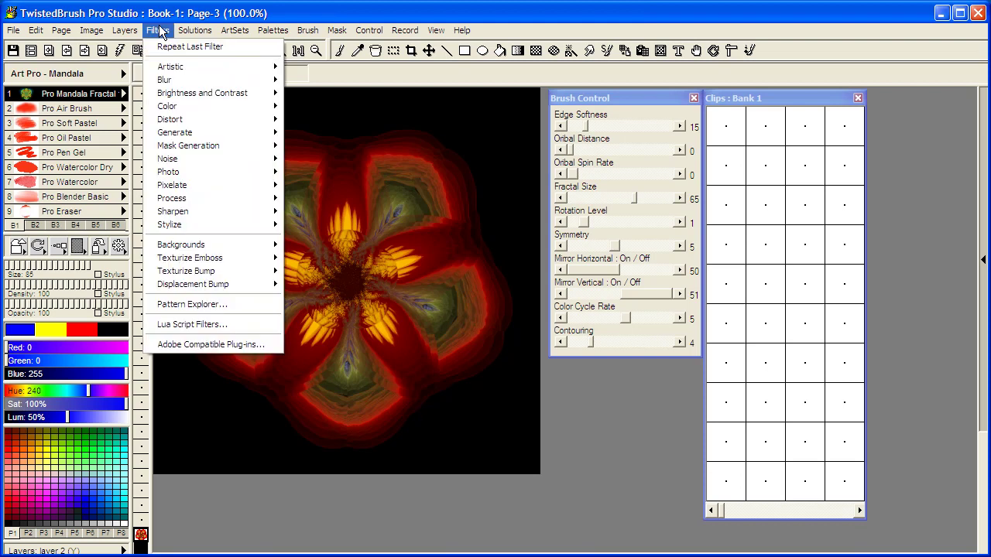
pyautogui.moveTo(170, 94)
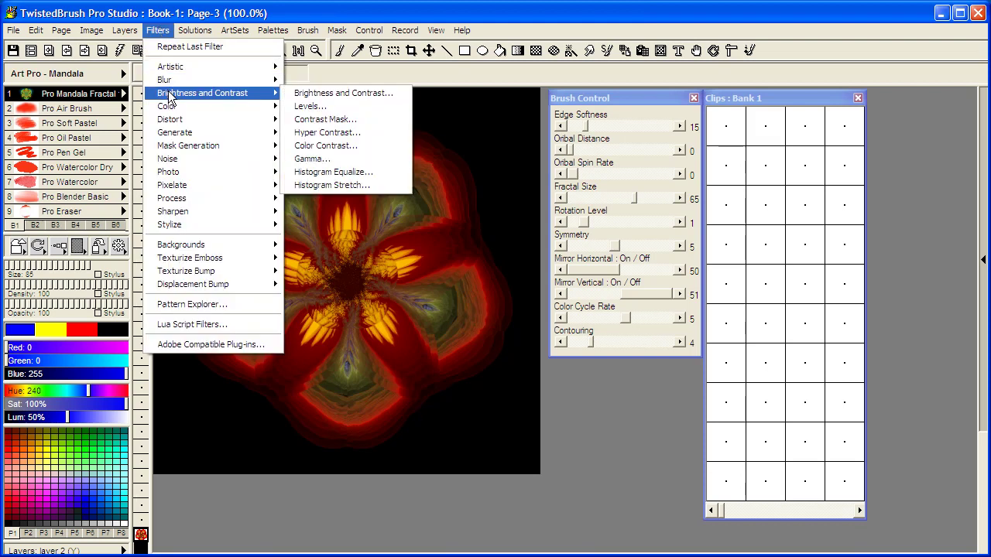
pyautogui.moveTo(179, 175)
pyautogui.click(319, 185)
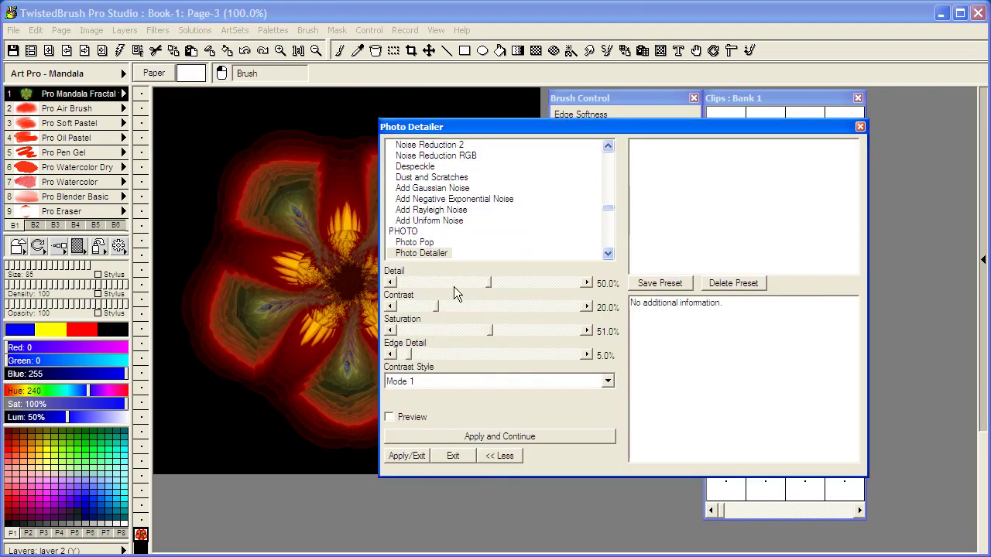
pyautogui.click(410, 418)
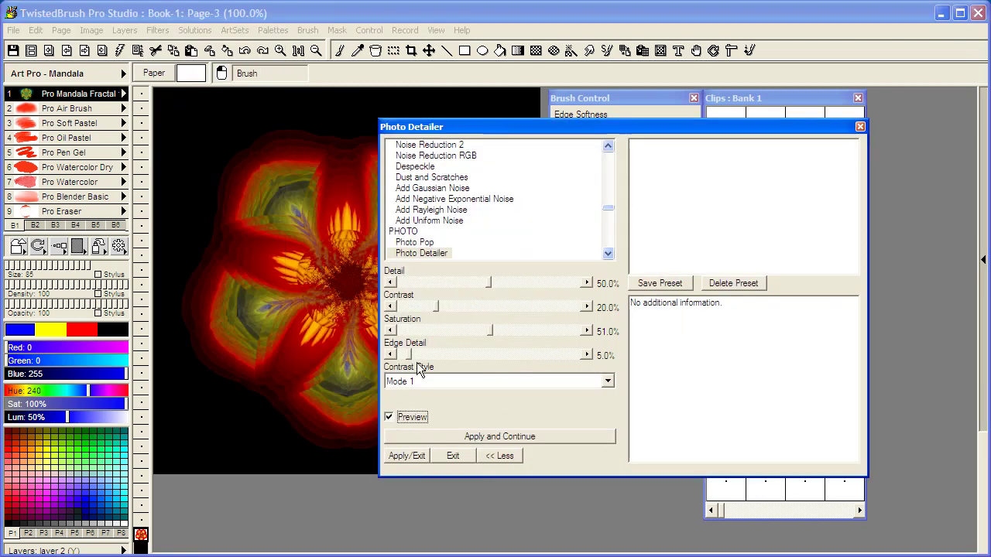
pyautogui.moveTo(406, 358); pyautogui.dragTo(487, 361)
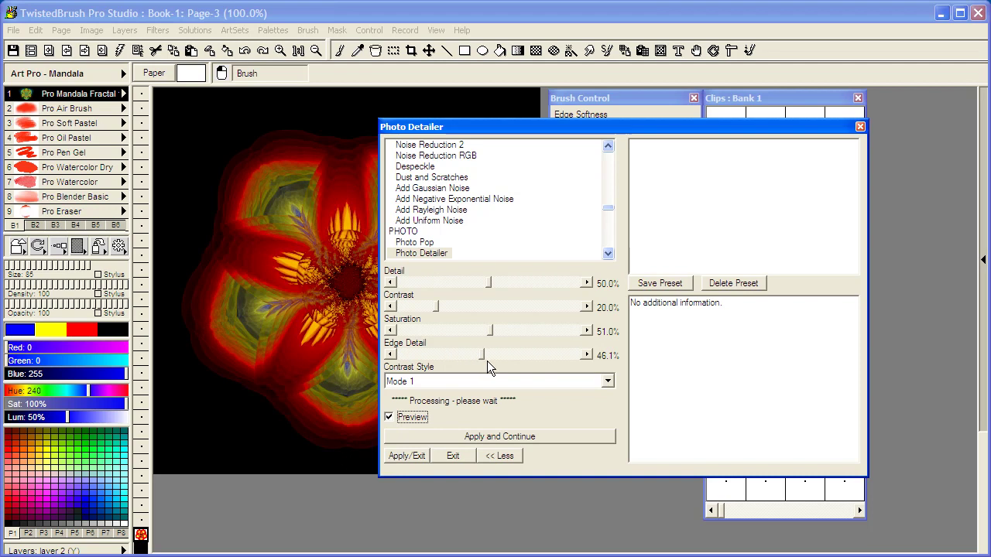
pyautogui.click(436, 306)
pyautogui.moveTo(456, 312); pyautogui.dragTo(445, 319)
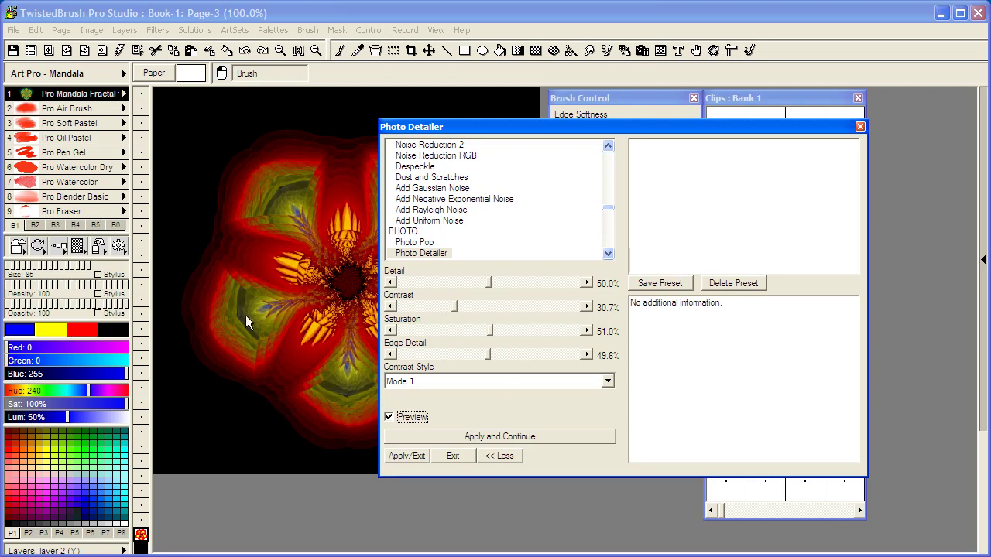
pyautogui.click(412, 461)
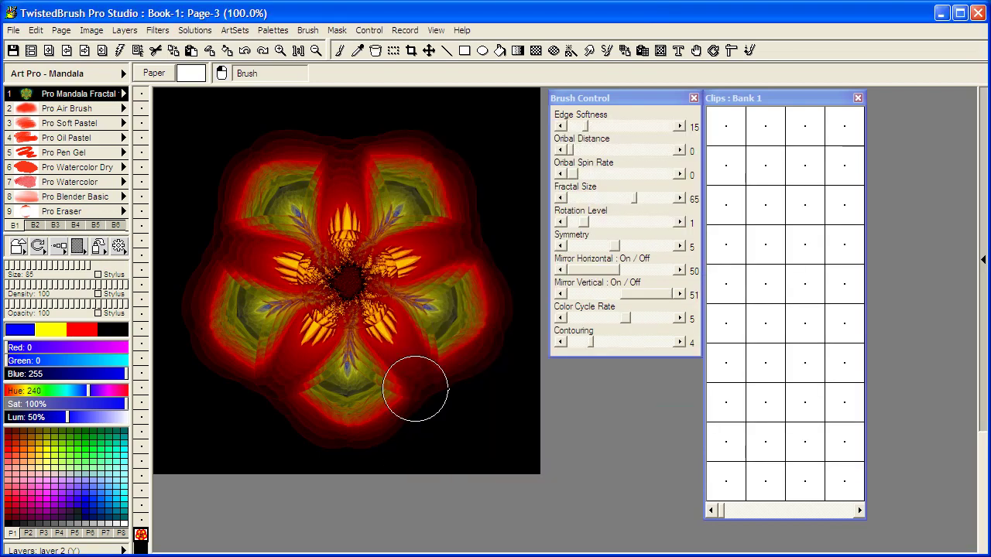